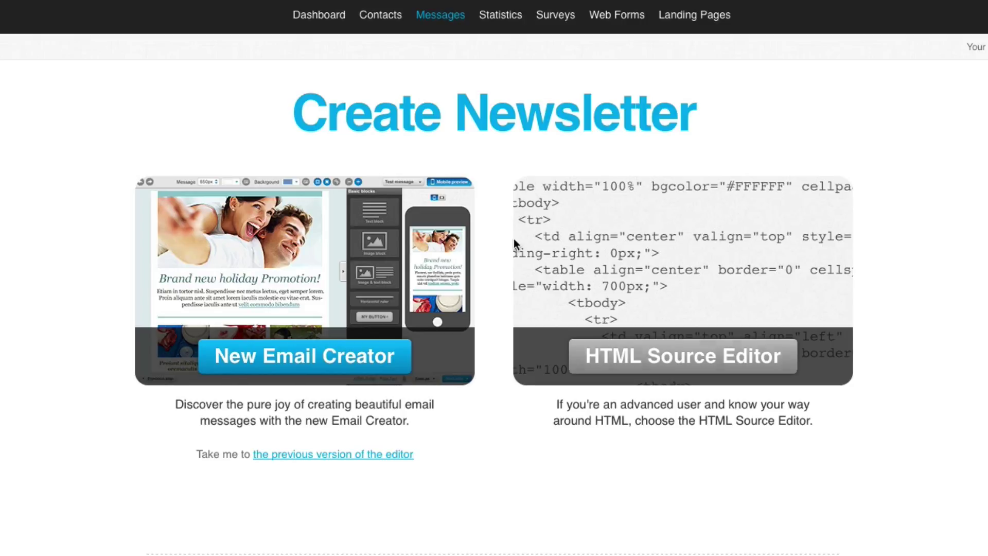
Bring up GetResponse's Messages menu to reach the Create Newsletter editor choice.
mouse_move(431, 26)
Start an HTML Source Editor newsletter named 'Demo' with the subject 'Subject line'.
click(725, 355)
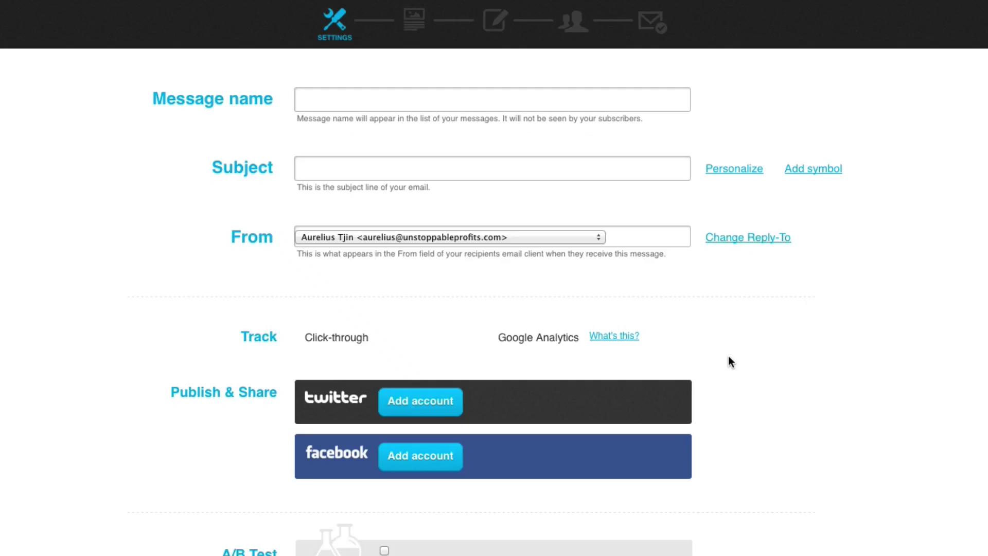
click(342, 98)
text(Demo)
key(Tab)
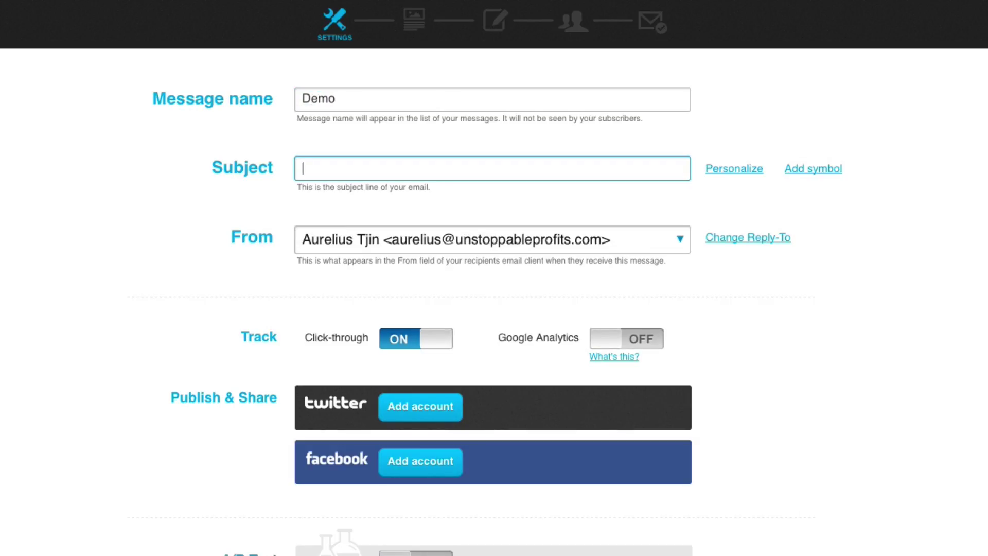
text(Subject line)
click(102, 300)
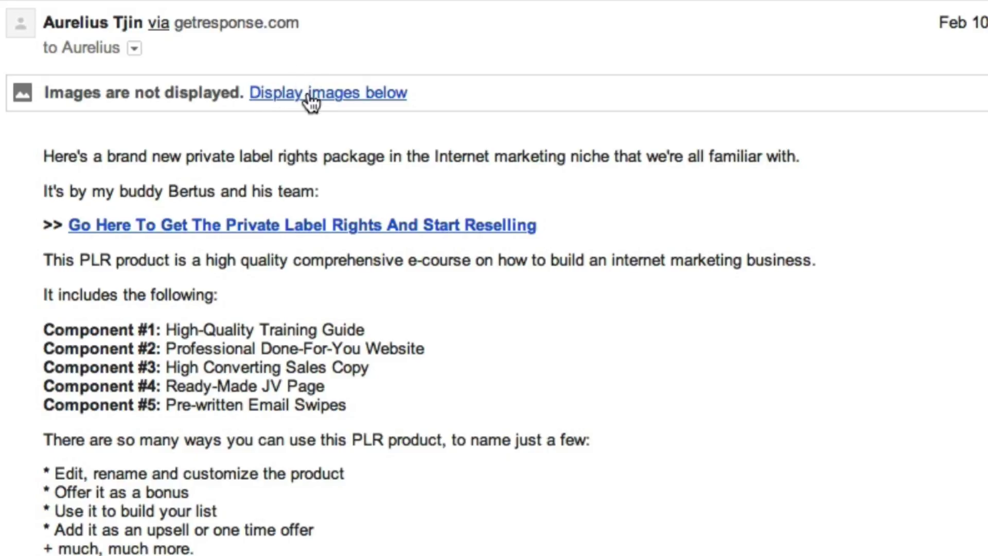
click(331, 95)
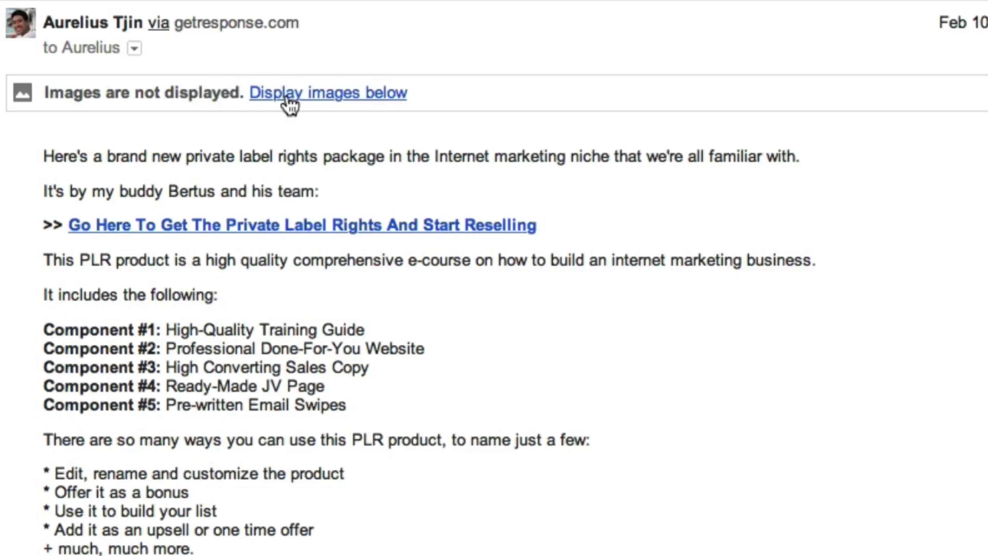
click(342, 98)
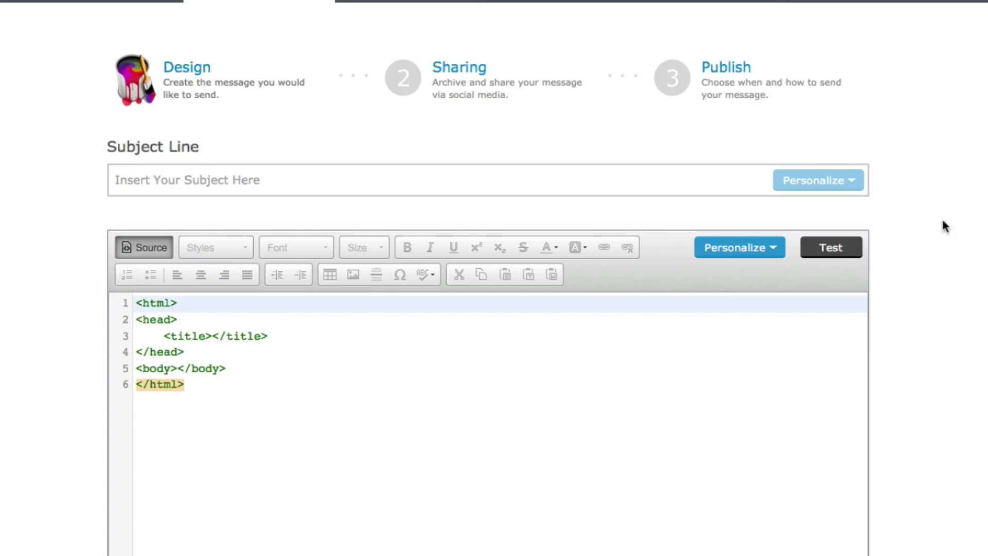
Enter 'Subject' as the AWeber broadcast's subject line.
scroll(983, 339, up, 1)
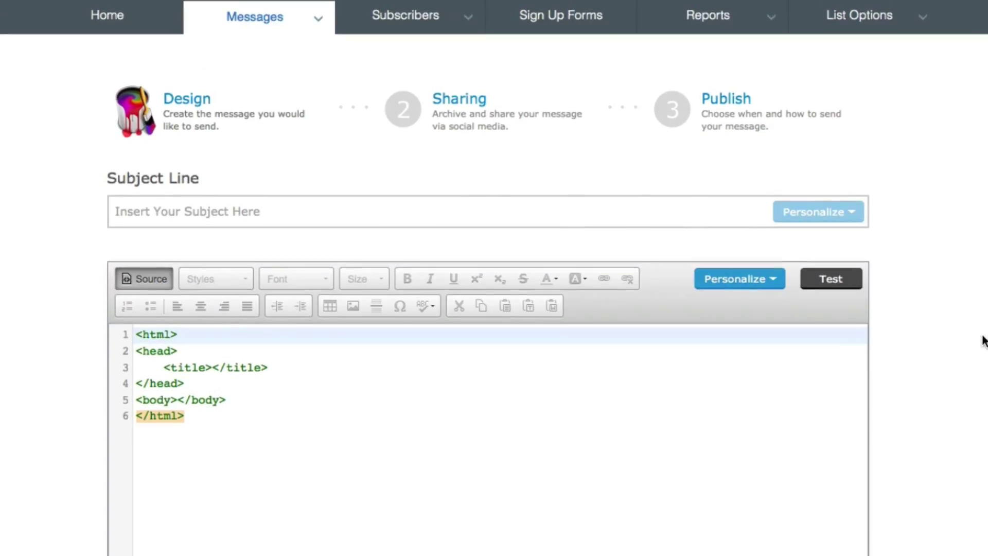
scroll(984, 341, down, 3)
scroll(983, 341, up, 3)
mouse_move(278, 24)
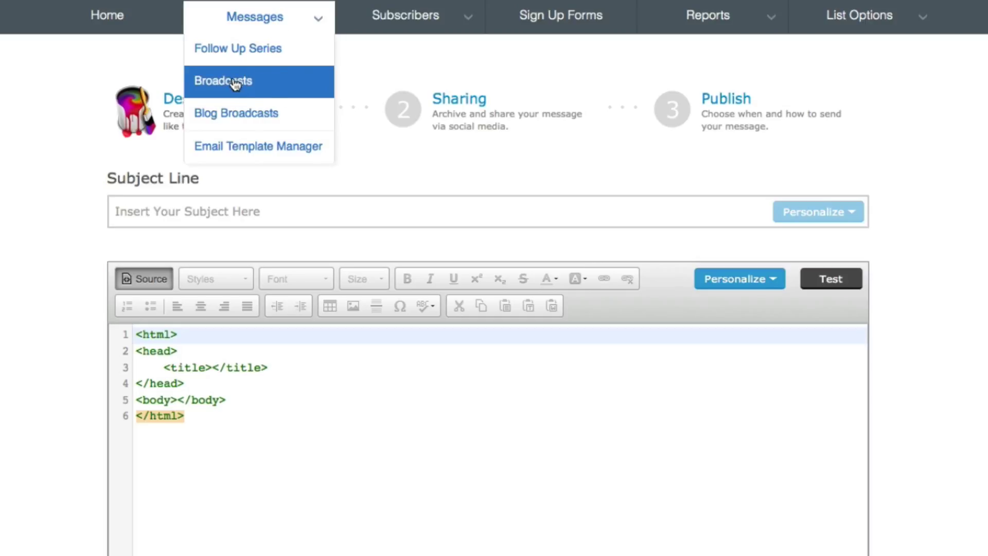
click(549, 203)
text(Subject)
Type filler text 'asadasdsa' inside the body element in Source view, then leave Source view.
click(507, 367)
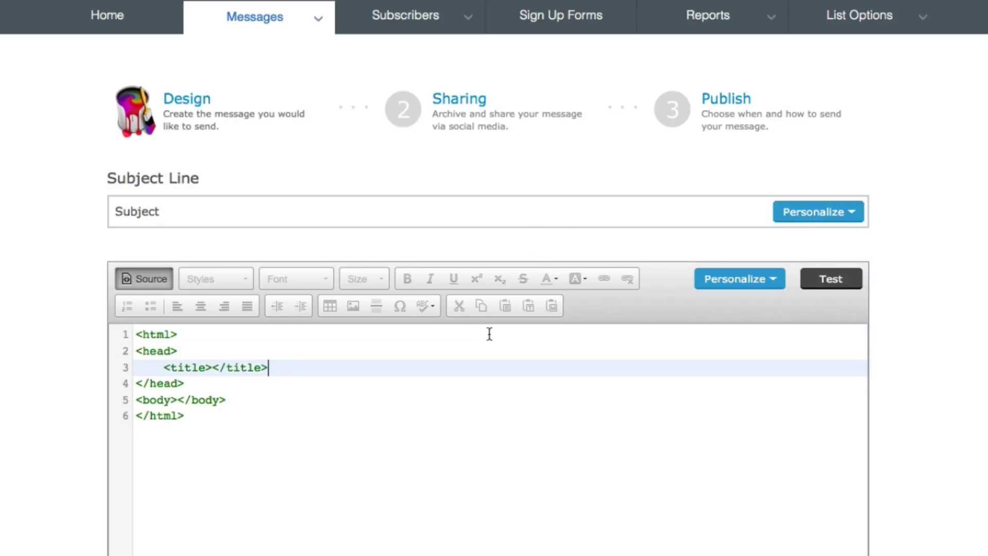
click(171, 415)
click(177, 397)
text(asadasdsa)
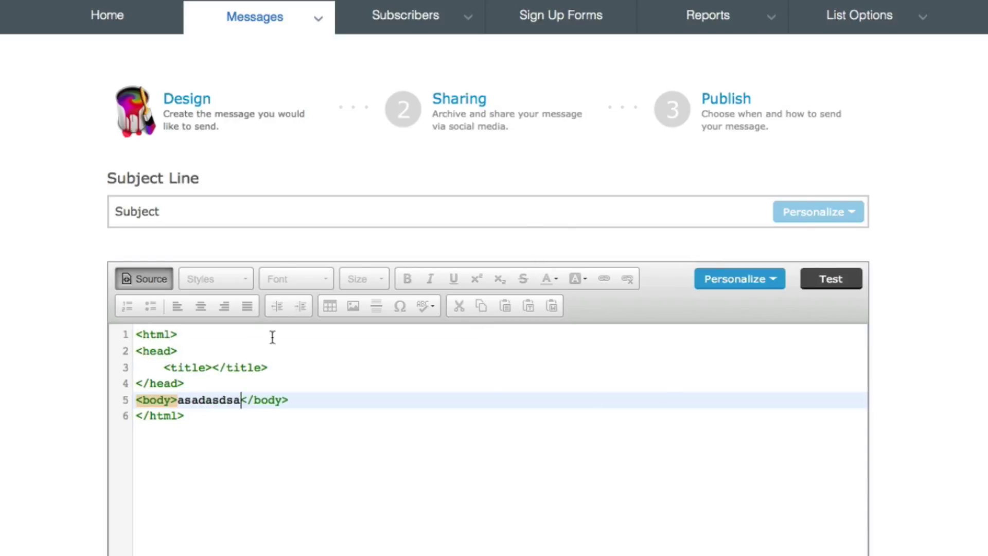
click(149, 278)
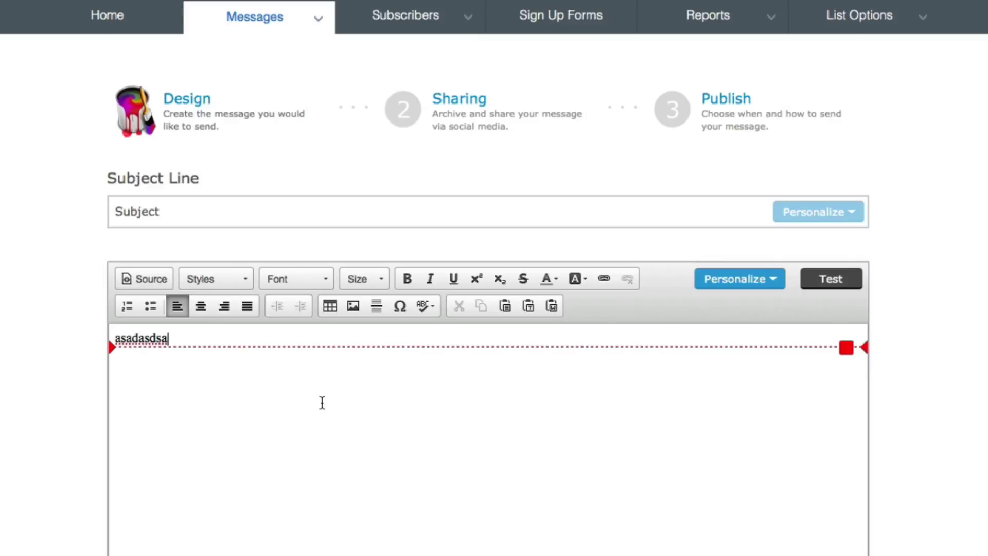
Add the lines 'asd', 'as' and 'das' to the body and continue to Sharing.
key(Return)
key(Return)
text(asd)
key(Return)
text(as)
key(Return)
text(das)
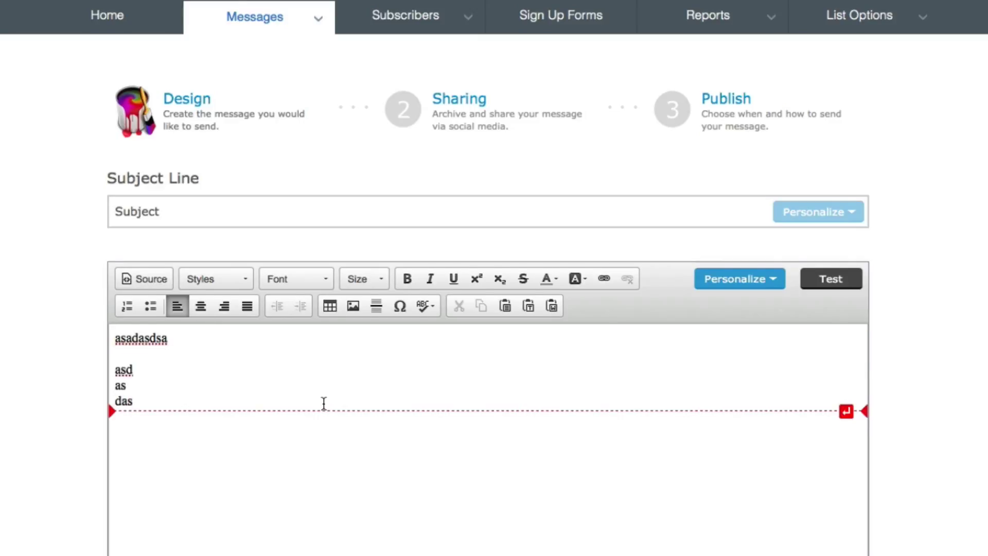
scroll(329, 407, down, 5)
scroll(340, 415, down, 10)
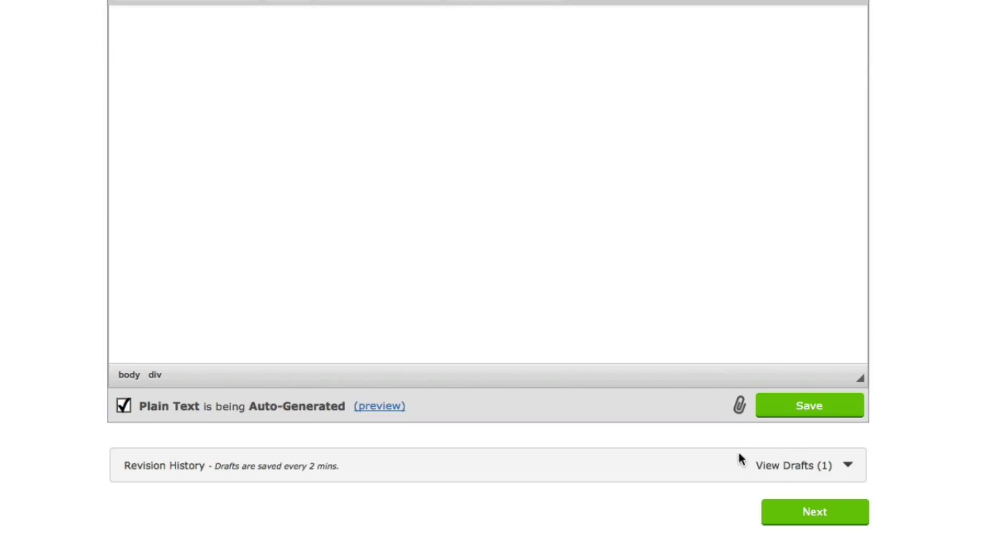
click(820, 516)
Switch broadcast sharing OFF and check 'Track Clicks on Website links in this message'.
scroll(701, 296, up, 2)
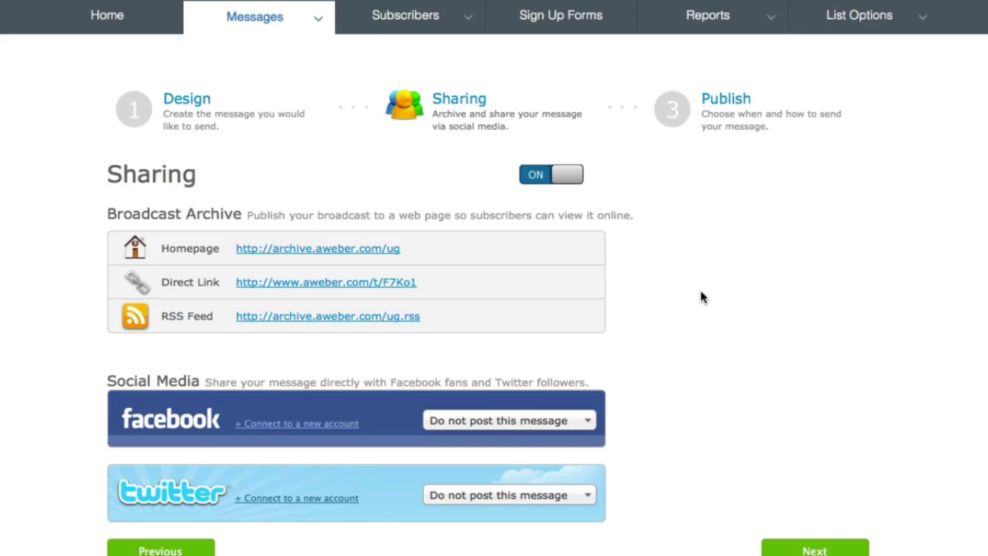
click(536, 177)
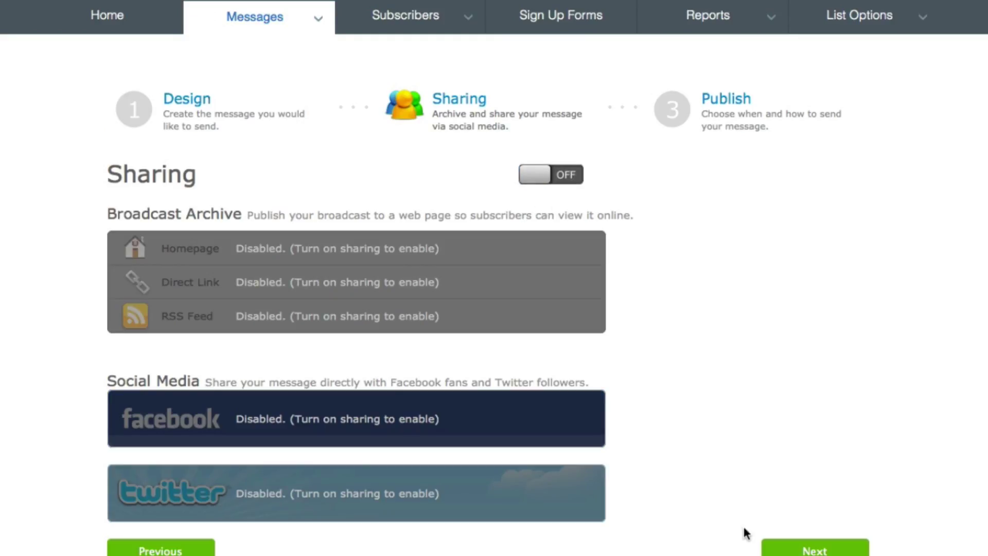
click(782, 550)
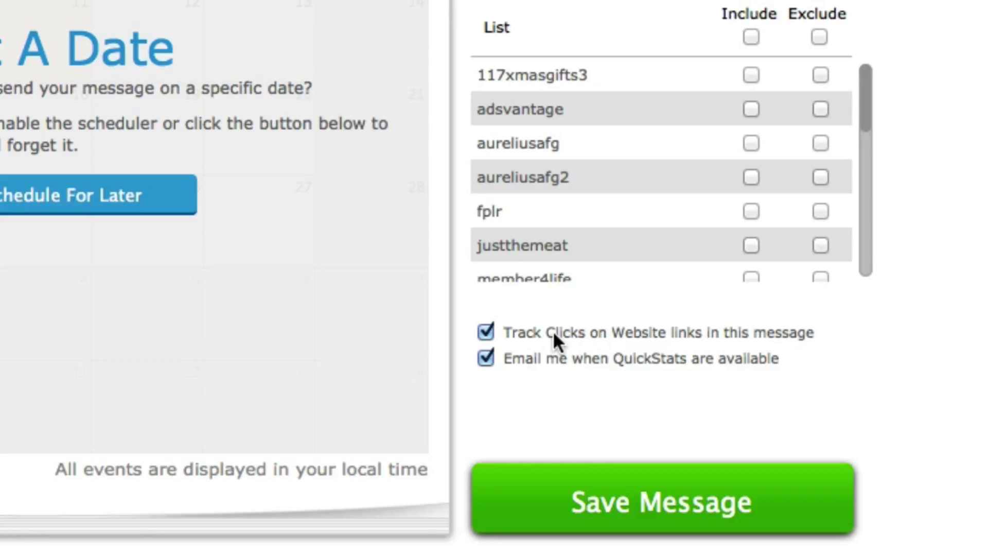
click(484, 332)
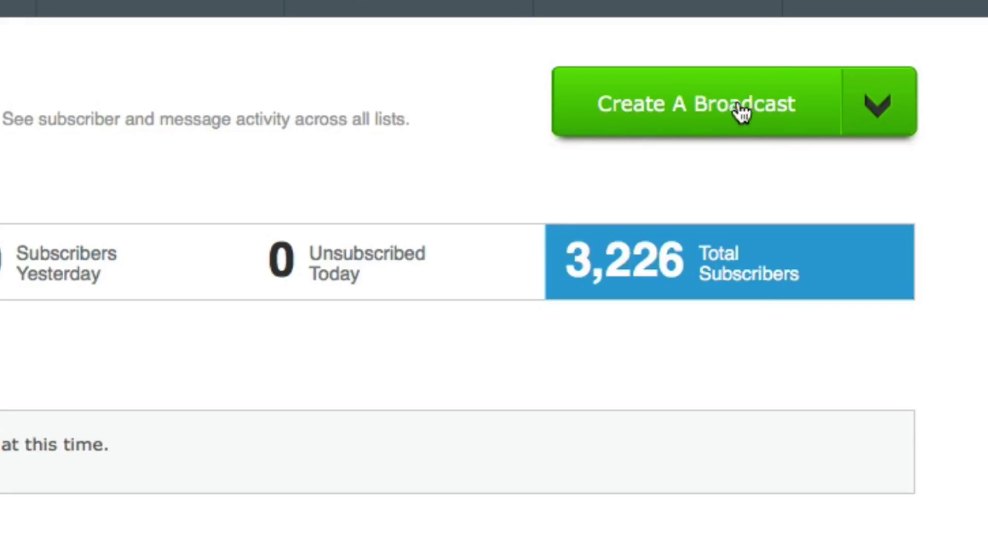
Open the Create A Broadcast dropdown on the AWeber dashboard.
click(901, 117)
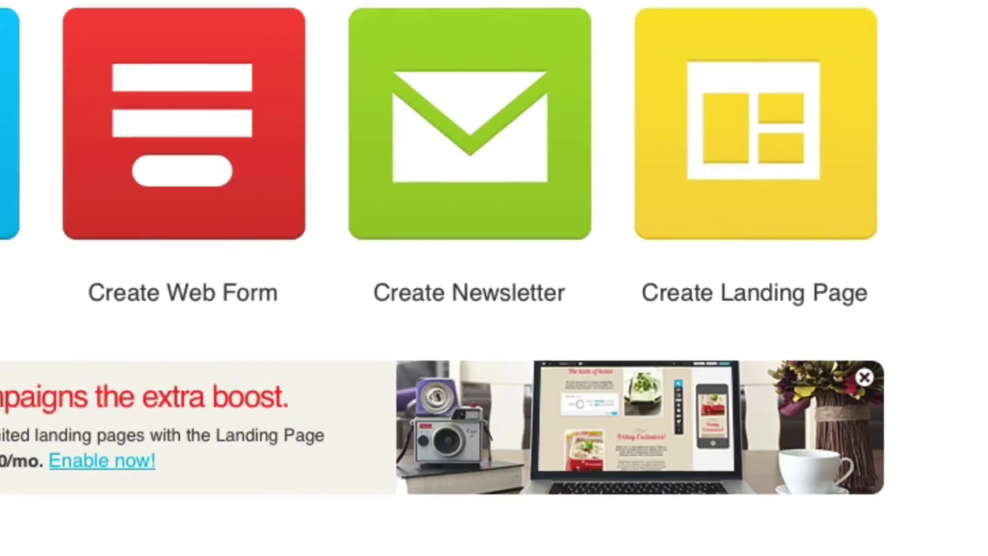
Choose Create Newsletter from GetResponse's Messages menu again.
mouse_move(434, 36)
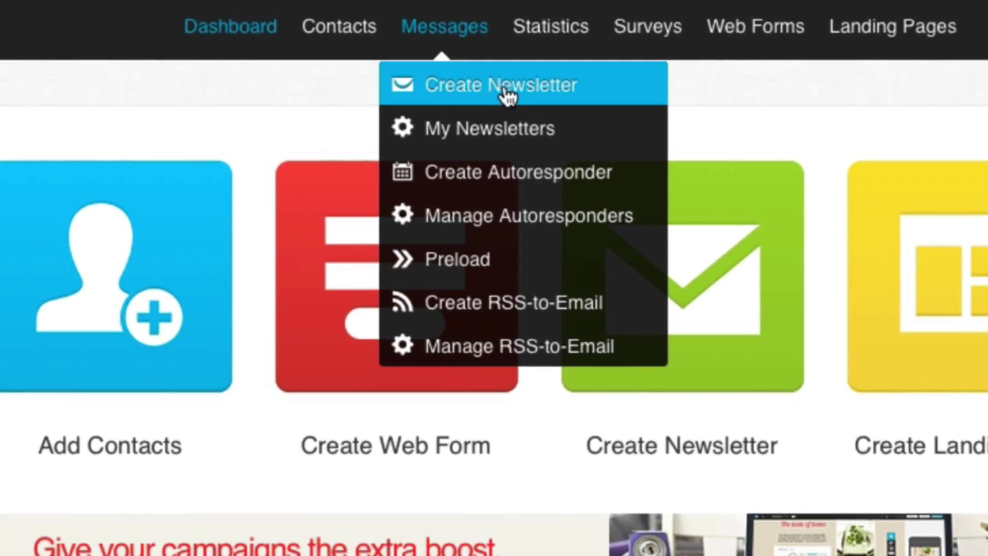
click(476, 92)
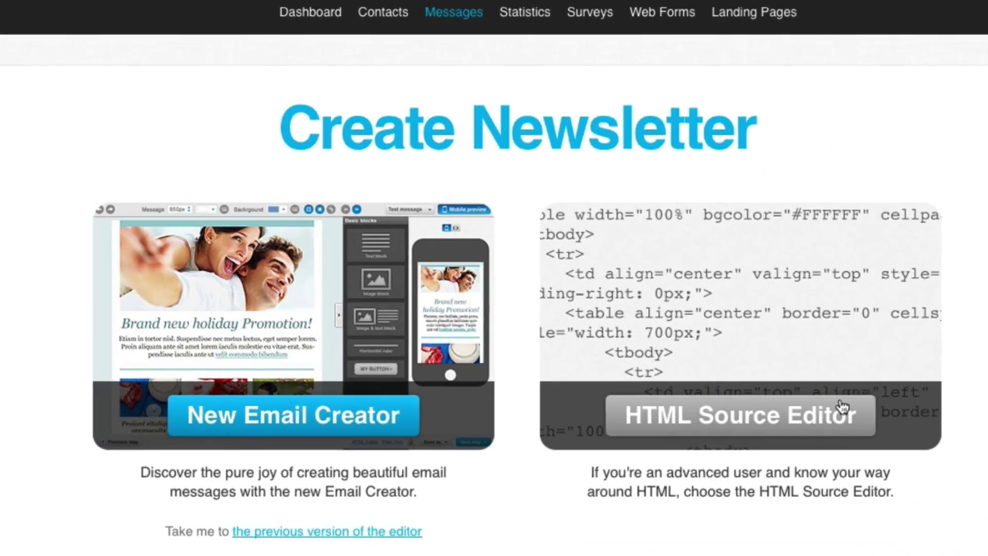